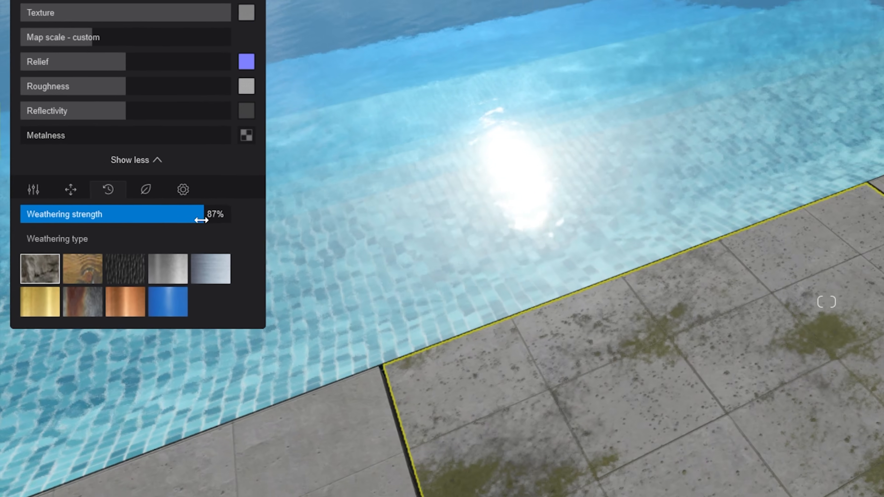
Step: Vary the weathering strength on the poolside paving and view the effect on the slabs
left_click_drag(200, 219, 47, 208)
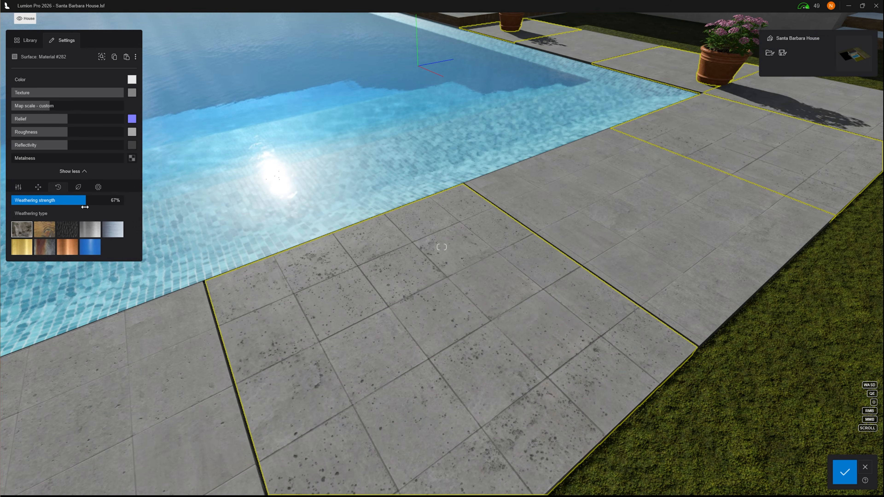
key("w")
right_click_drag(75, 208, 86, 192)
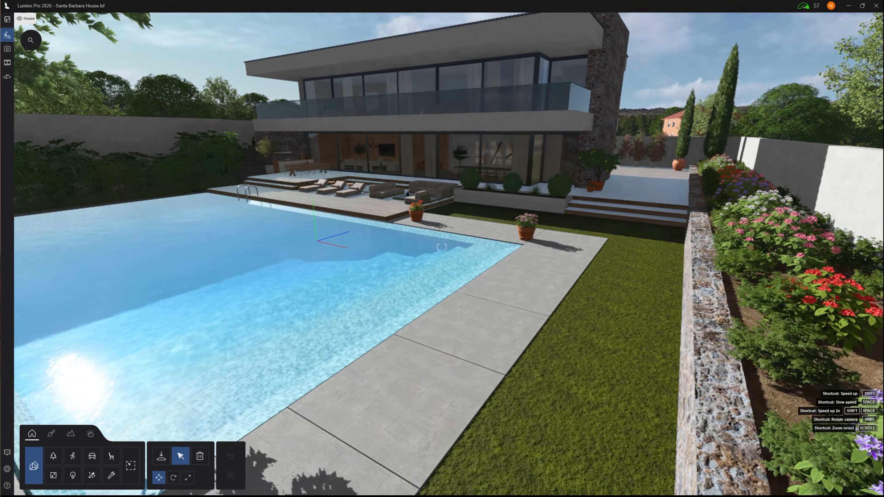
Step: Edit the poolside paving's material and raise its weathering strength to about 56% with the stone weathering type
key("w")
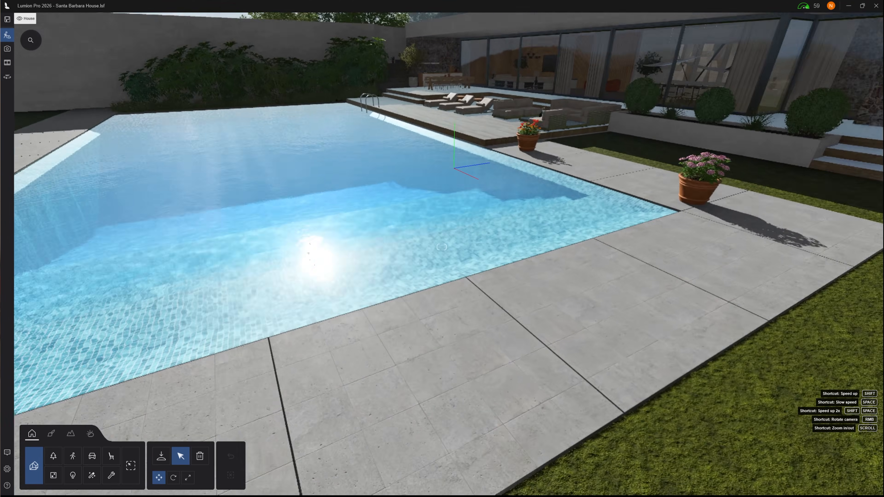
right_click_drag(441, 247, 390, 278)
key("w")
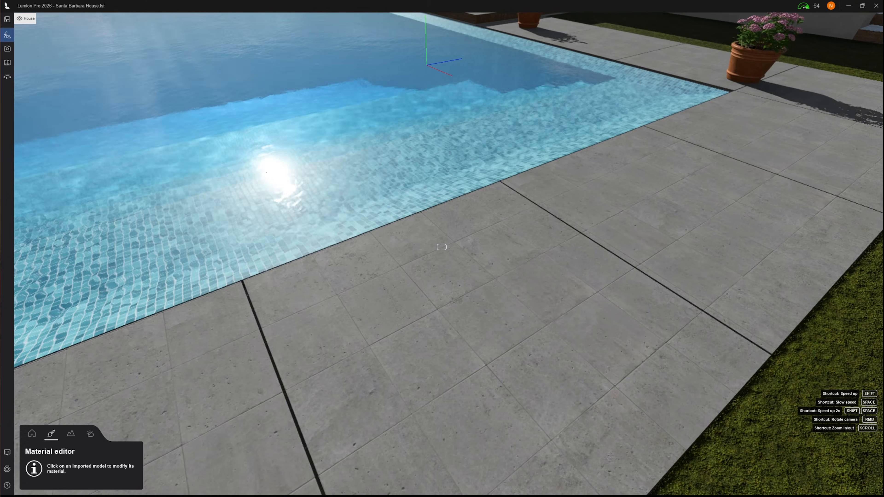
key("d")
key("s")
left_click(378, 340)
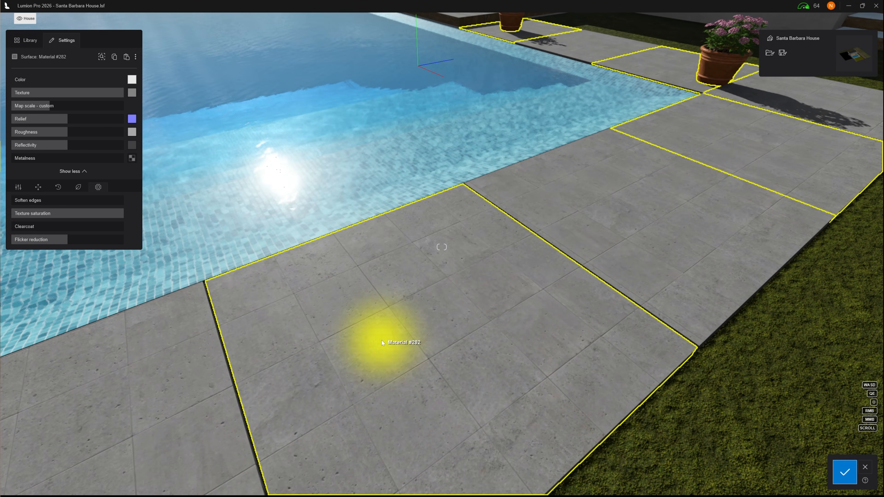
left_click(115, 297)
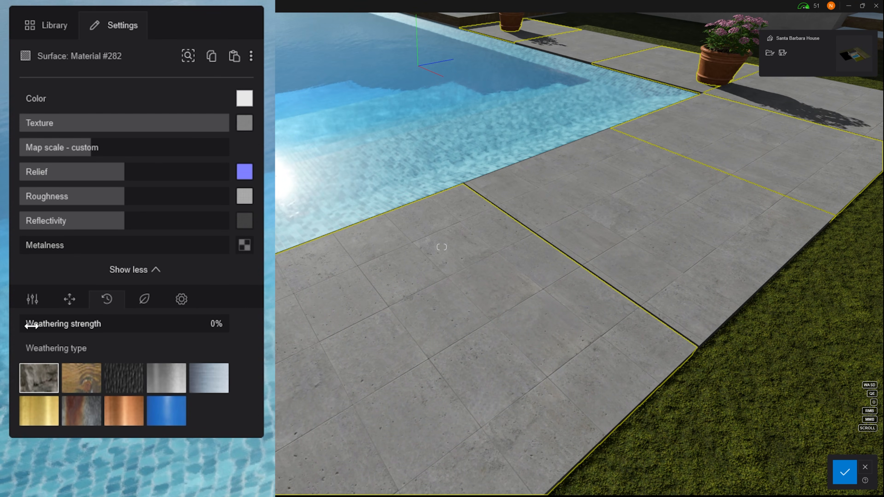
left_click_drag(173, 327, 114, 334)
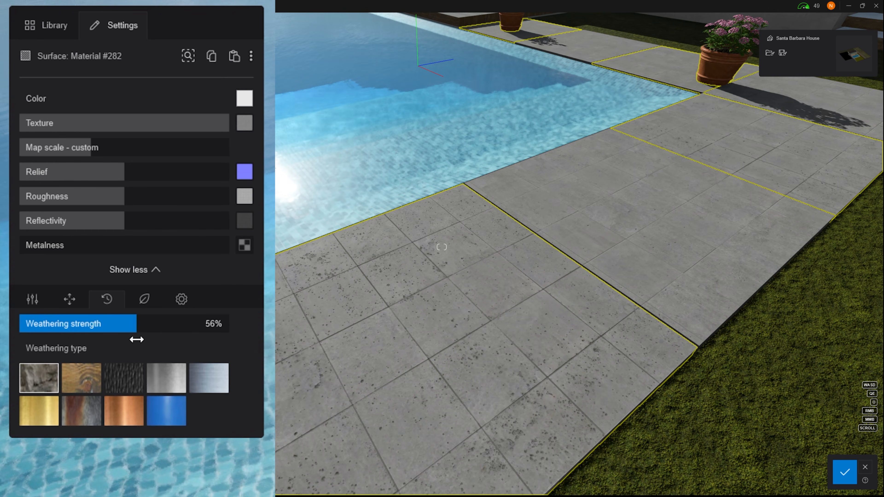
Step: Try the wood and leather weathering types on the paving at varying strengths, bringing the strength back to 0%
scroll(129, 449, "up", 5)
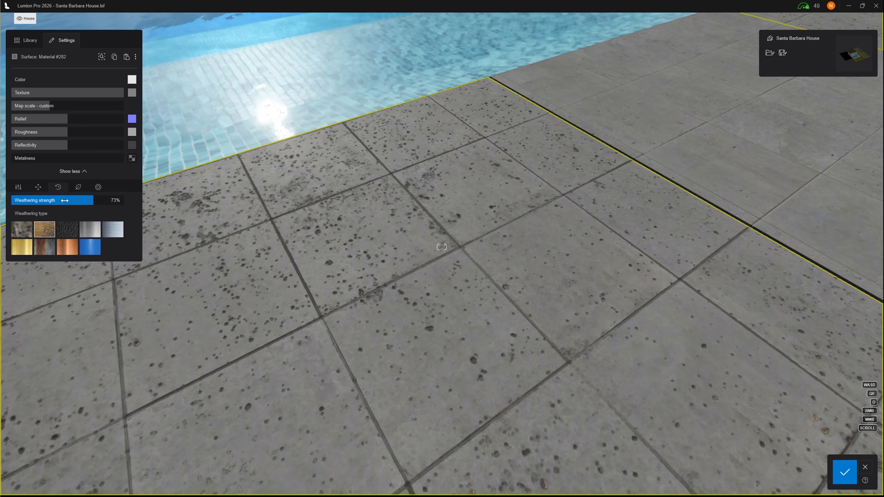
left_click_drag(94, 201, 8, 206)
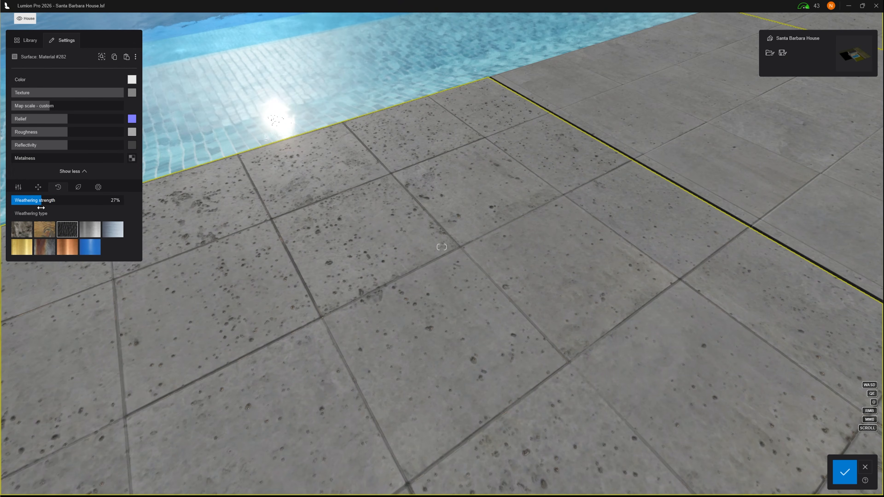
left_click_drag(104, 206, 2, 206)
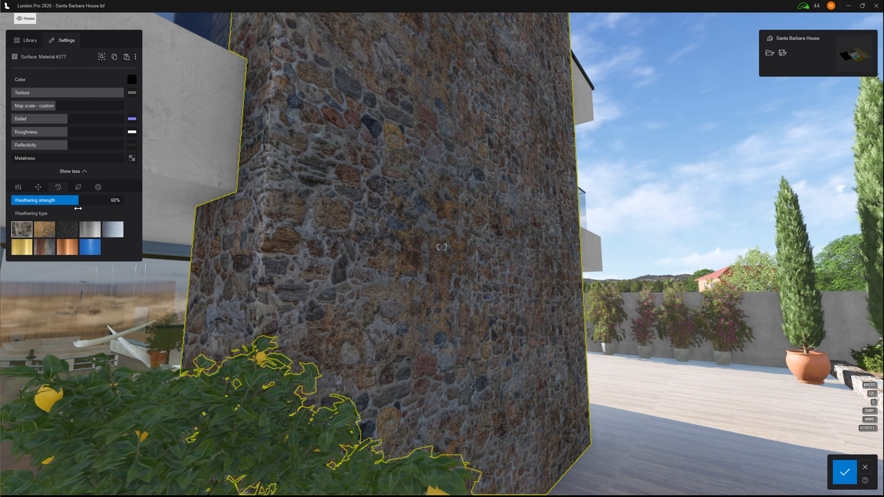
Step: Apply the stone weathering type to the house's stone wall at about 60% strength
left_click_drag(78, 209, 77, 211)
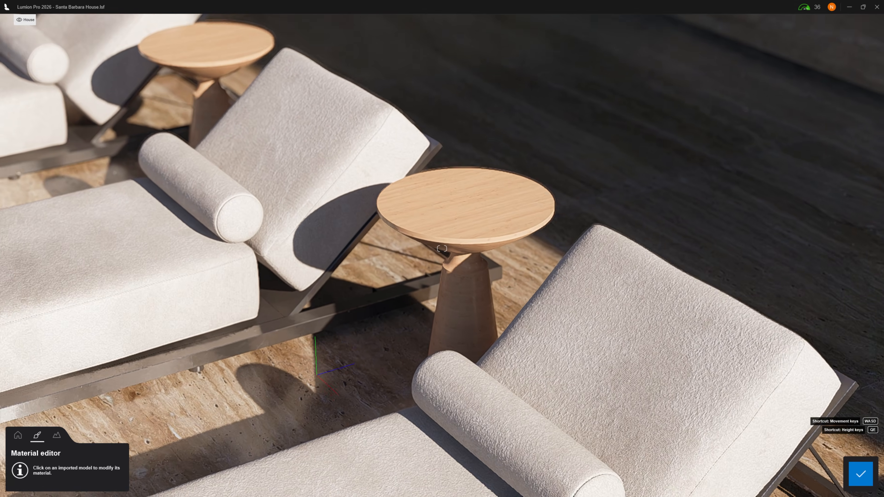
Step: Soften the edges of the round wooden side table between the loungers by raising its material's Soften edges value
key("w")
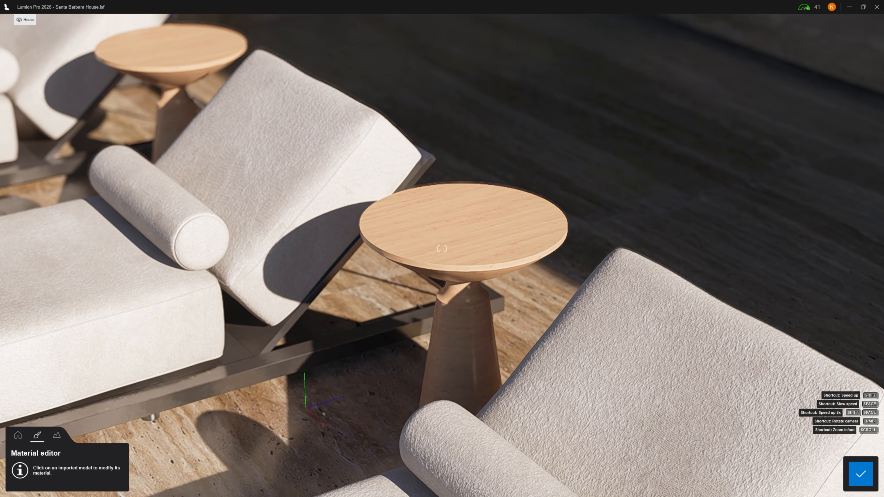
key("w")
key("a")
key("a")
key("e")
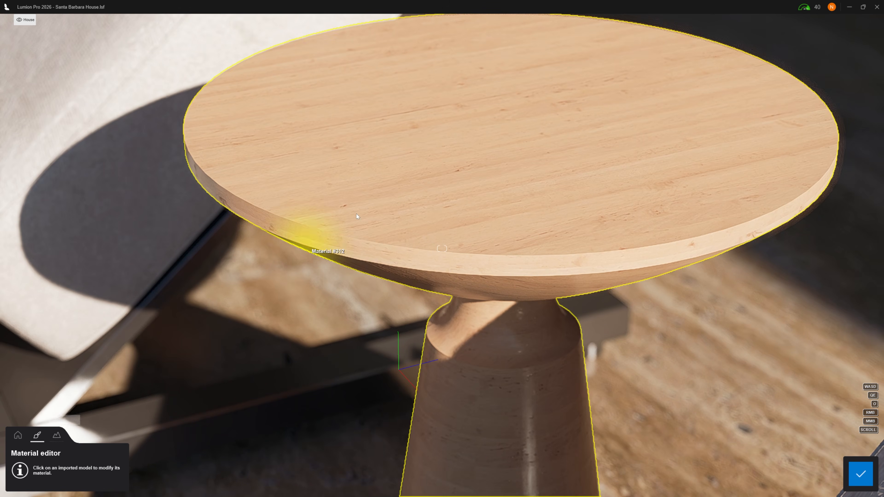
left_click(386, 238)
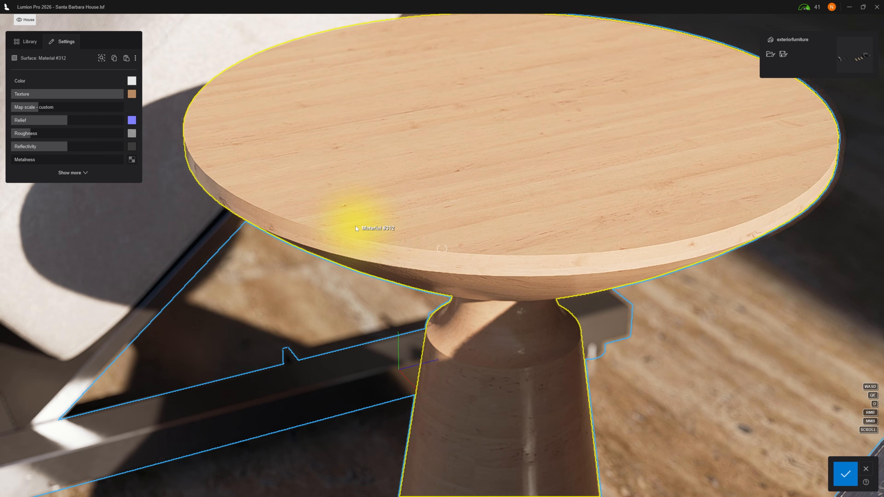
left_click(87, 174)
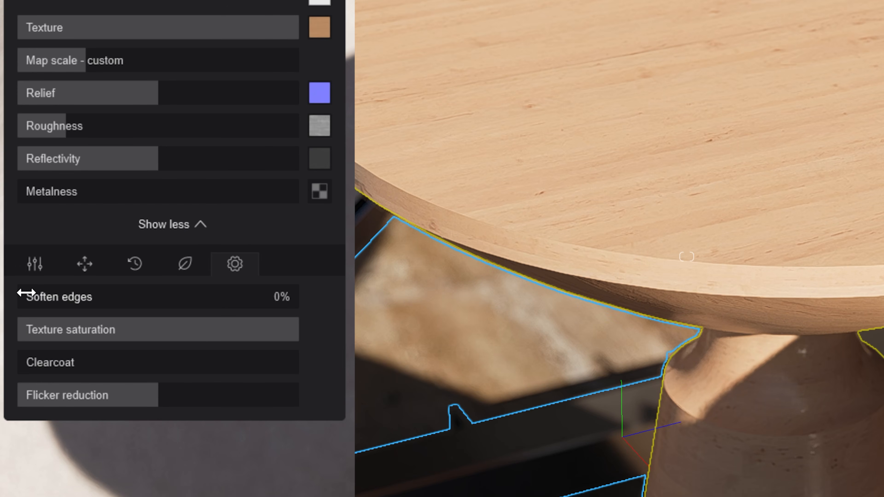
mouse_move(26, 293)
left_mouse_down()
mouse_move(111, 296)
mouse_move(18, 302)
left_mouse_up()
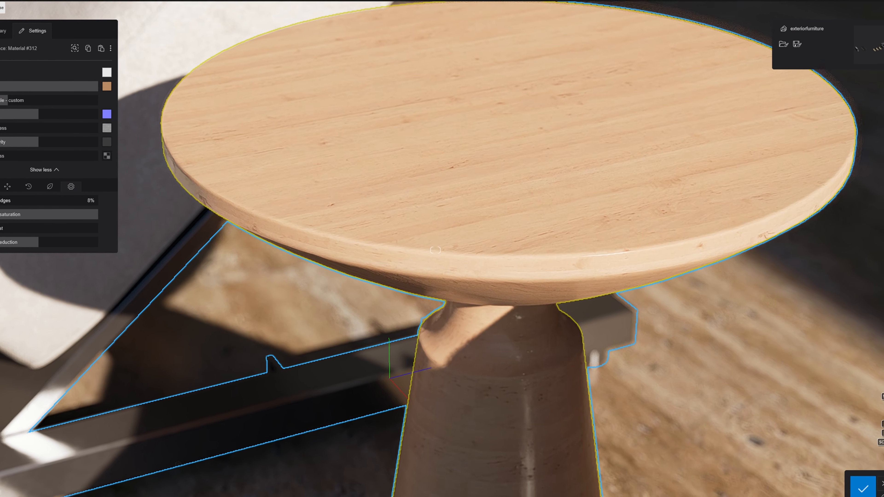
left_click_drag(8, 201, 153, 196)
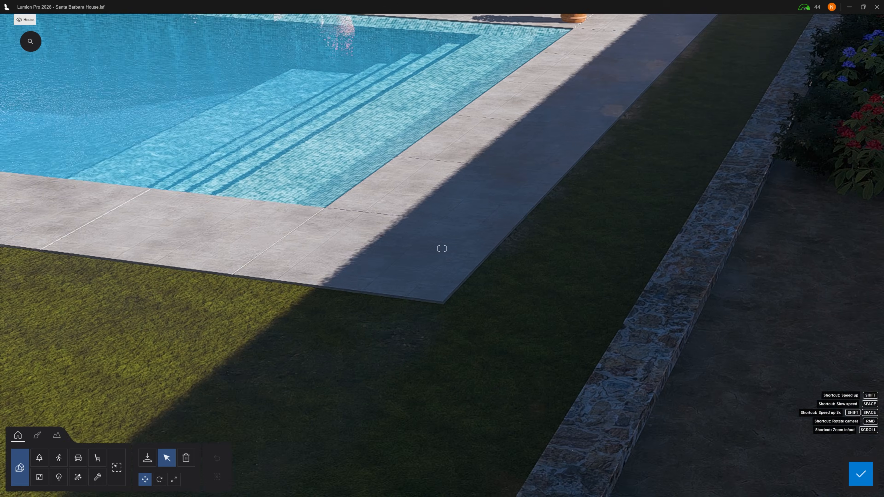
Step: Examine the flat lawn surface around the pool, the planter and the paving from several viewpoints
key("a")
key("s")
key("q")
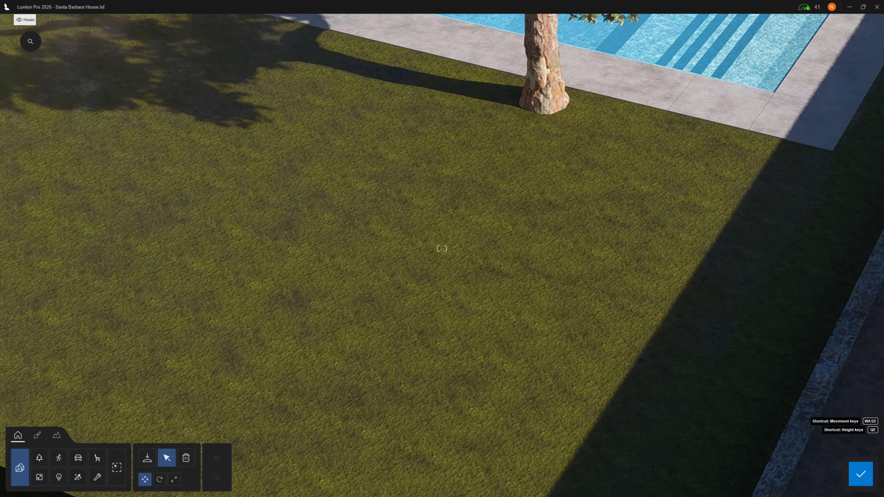
key("d")
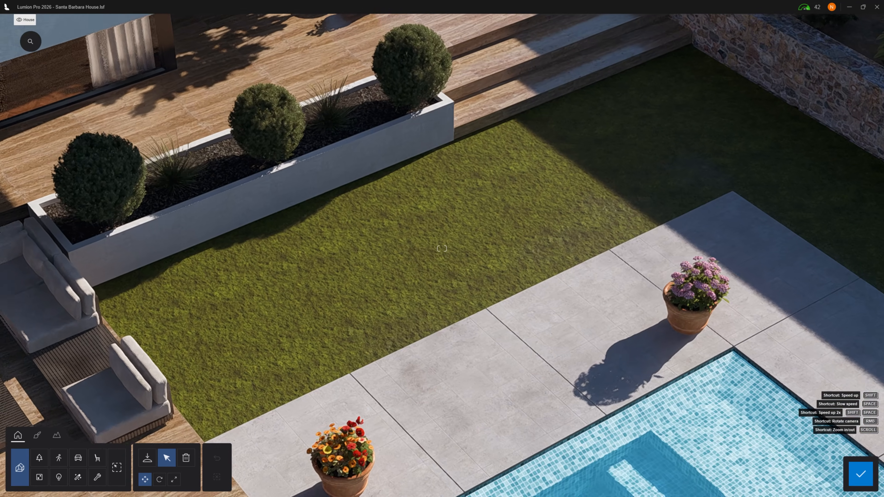
key("a")
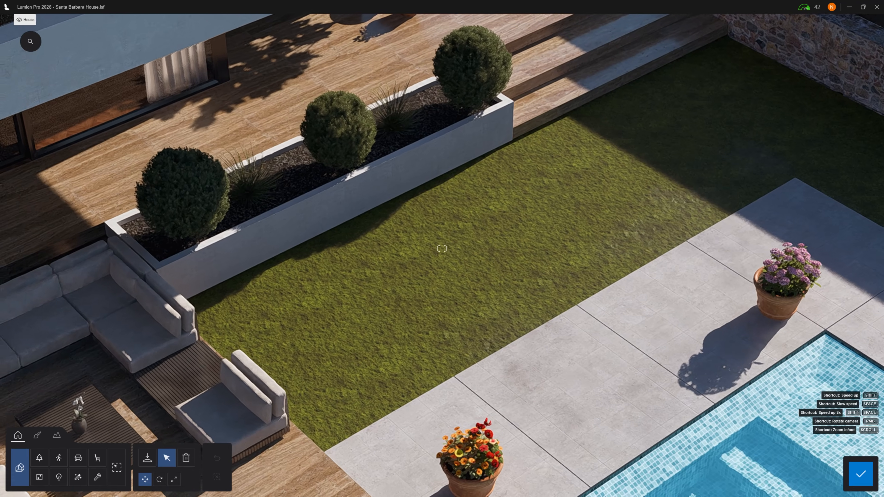
right_click_drag(376, 312, 469, 312)
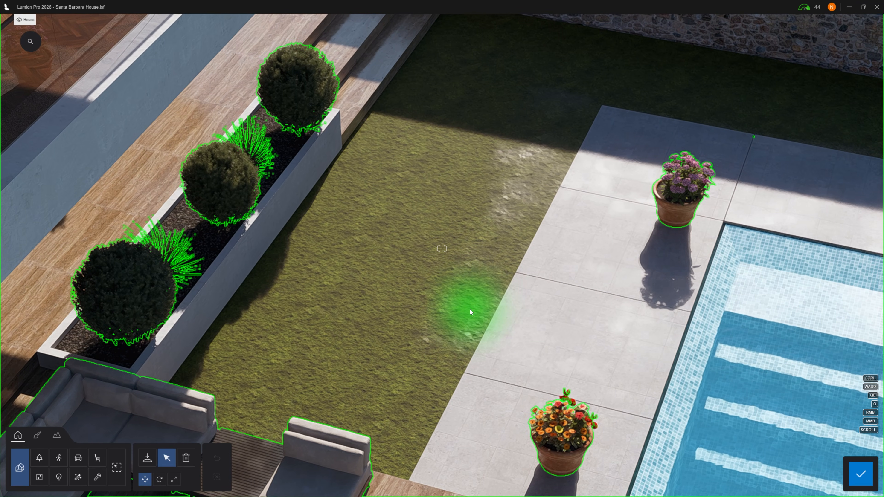
right_click_drag(764, 424, 738, 418)
key("w")
right_click_drag(442, 248, 421, 163)
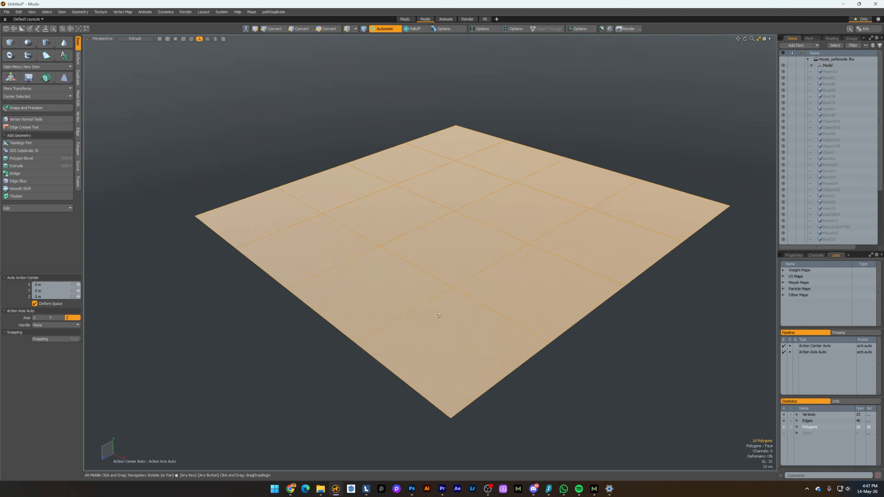
Step: Switch to Modo and place a copy of the lawn plane 2 cm below the original
middle_click_drag(439, 316, 482, 267, "alt")
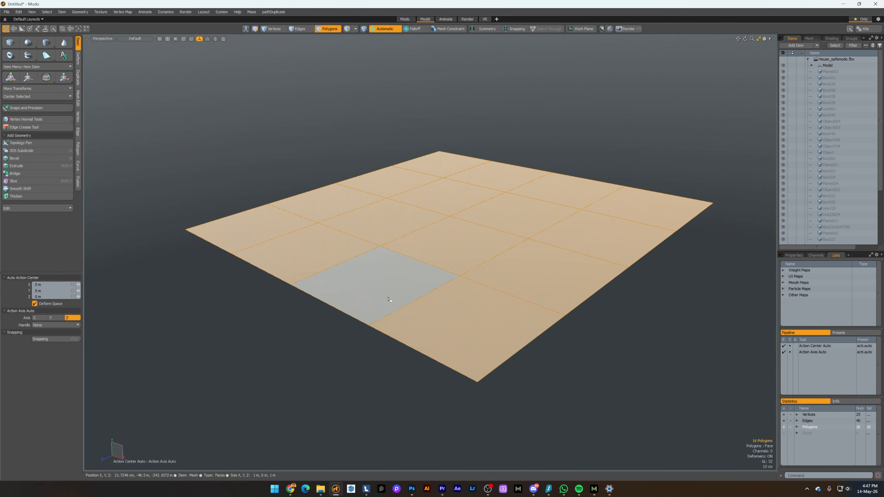
key("w")
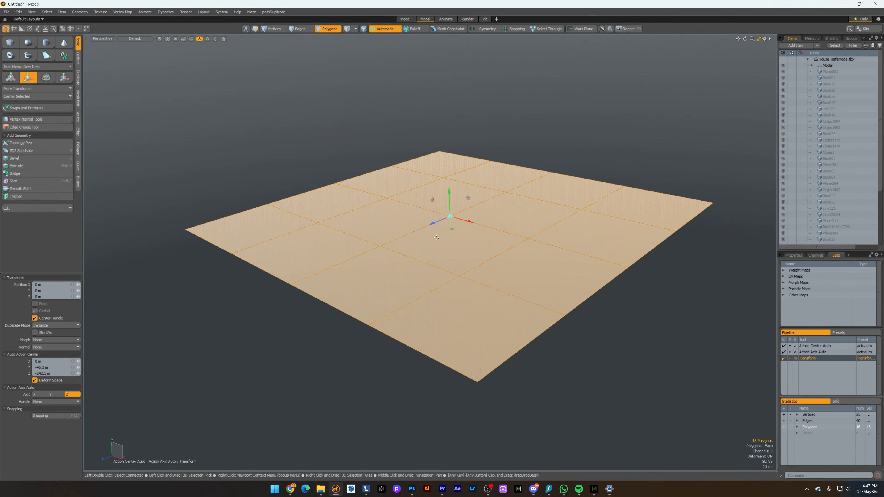
mouse_move(450, 191)
left_mouse_down("ctrl")
mouse_move(450, 224)
mouse_move(450, 187)
mouse_move(450, 199)
left_mouse_up("ctrl")
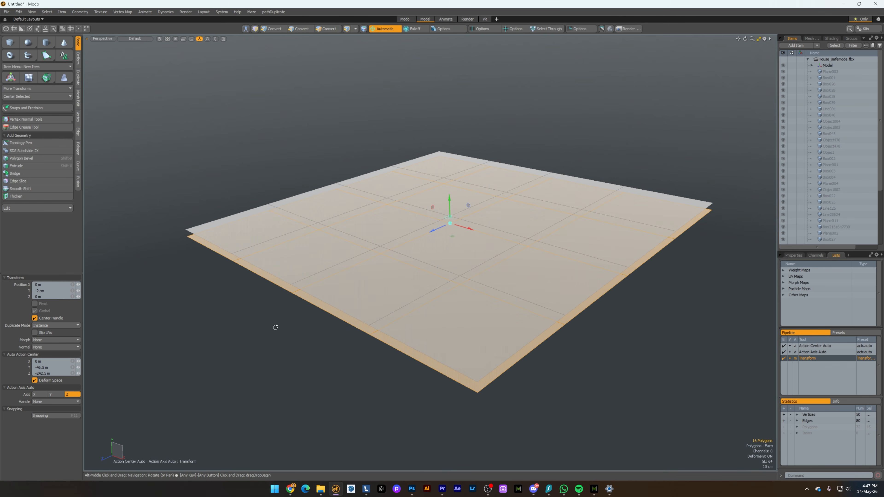
middle_click_drag(275, 328, 211, 310, "alt")
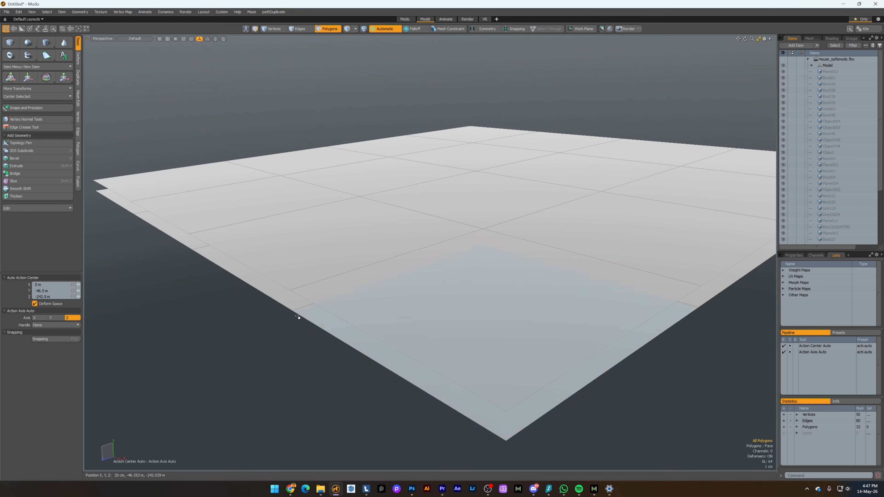
Step: Give the top plane its own material, separate from the lower plane
double_click(378, 223)
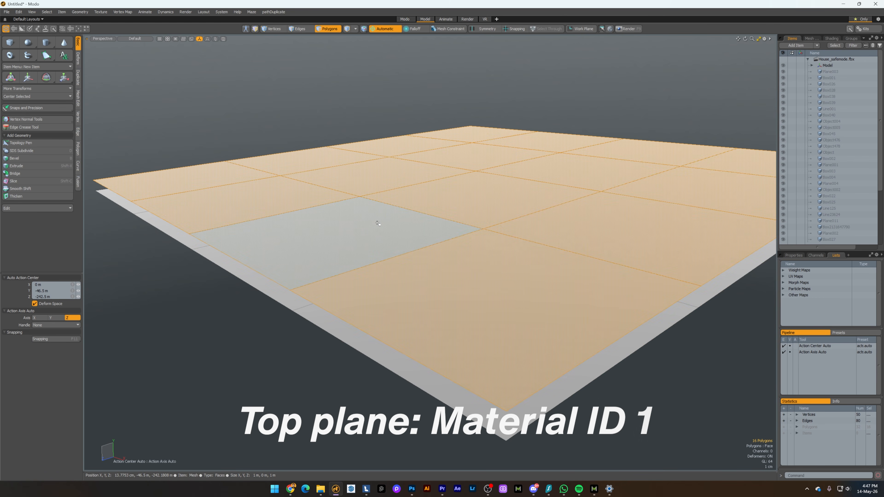
key("m")
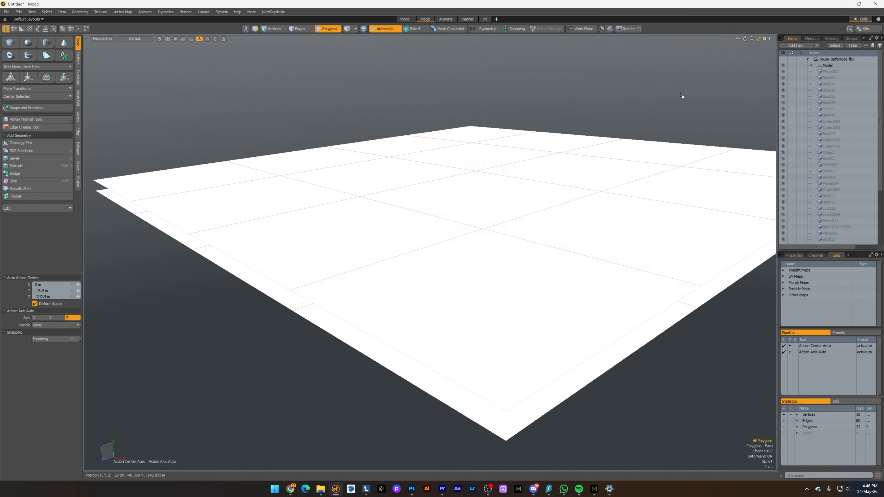
scroll(600, 197, "down", 3)
left_click_drag(600, 198, 585, 223, "alt")
double_click(447, 283)
left_click(259, 316)
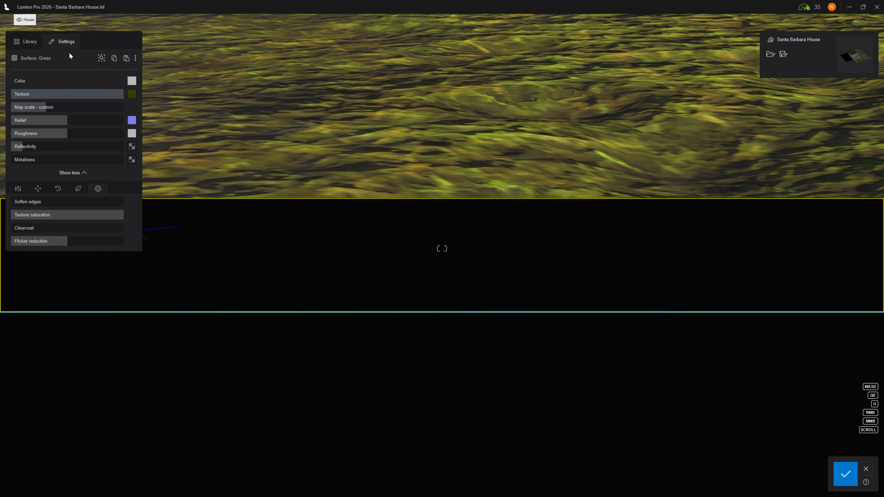
Step: Switch to Lumion and apply the Grass cut 002 material to the upper Grass surface
left_click(29, 42)
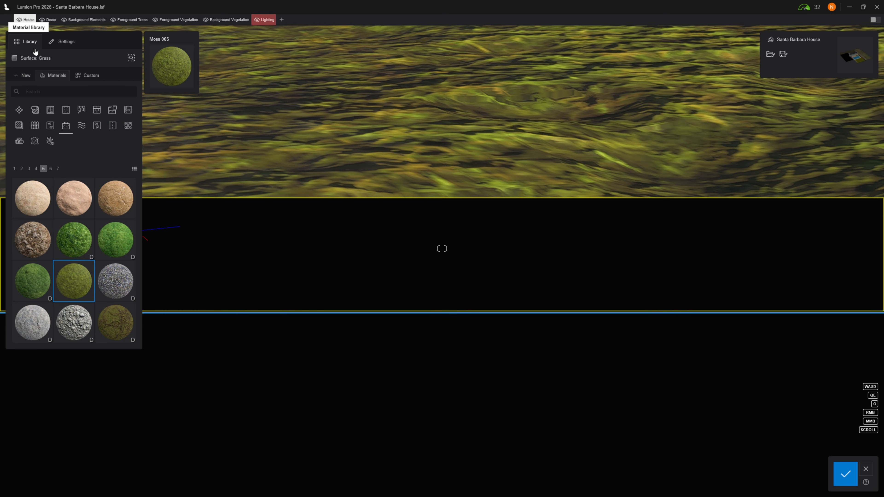
left_click(50, 141)
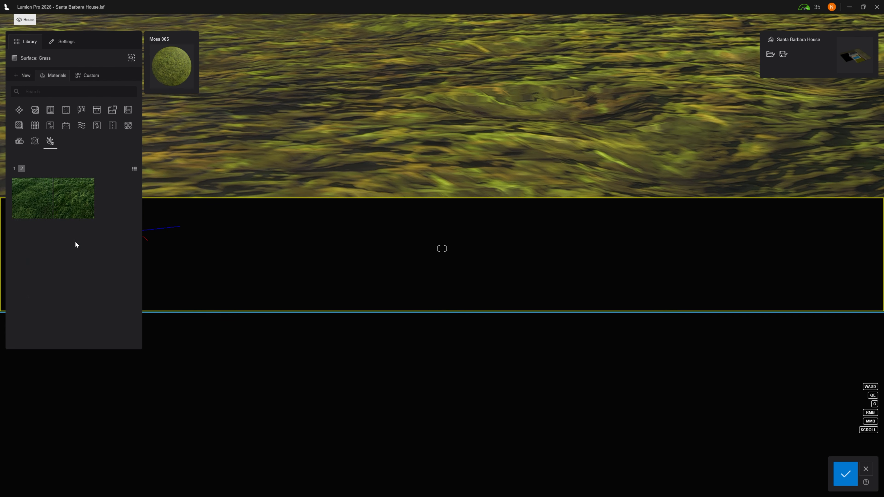
left_click(74, 287)
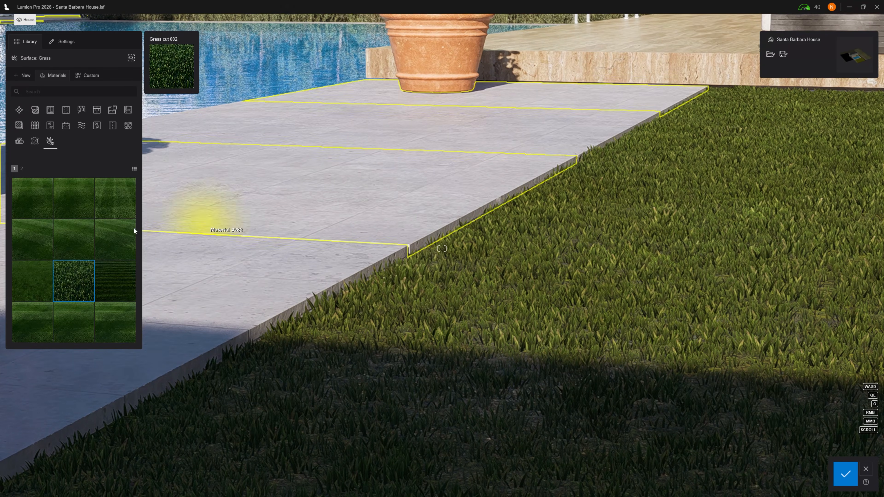
left_click(75, 273)
Step: Reduce the grass size, set the grass length to about 11%, and check the blades up close
left_click(38, 149)
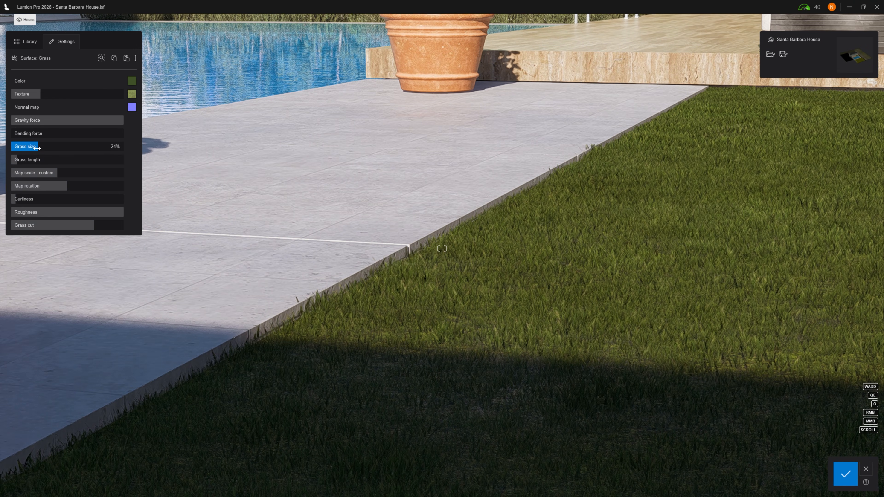
mouse_move(22, 160)
left_mouse_down()
mouse_move(33, 159)
mouse_move(33, 147)
left_mouse_up()
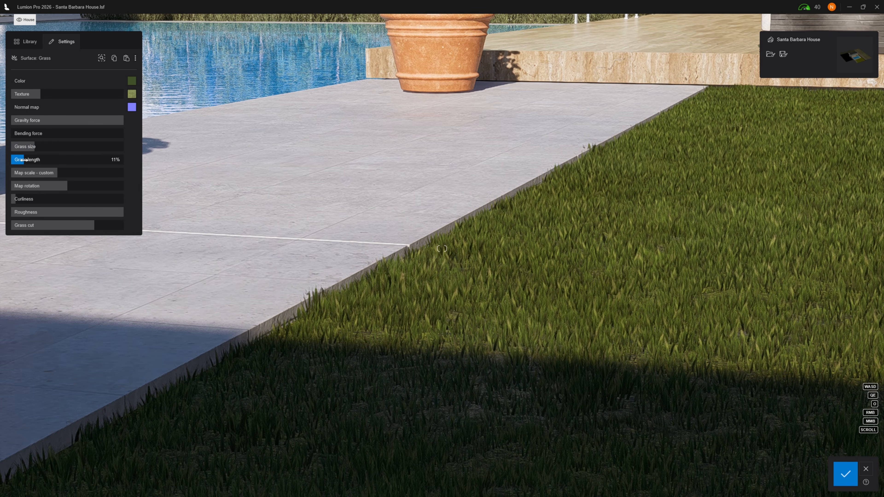
mouse_move(390, 269)
right_mouse_down()
mouse_move(487, 261)
mouse_move(390, 269)
right_mouse_up()
key("w")
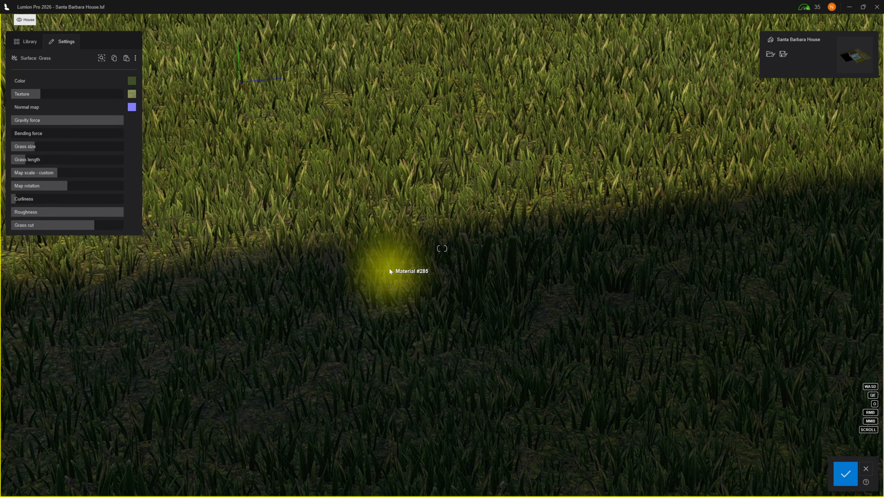
Step: Assign the Soil 005 material to the lower ground plane beneath the grass, save it, and inspect the lawn from several angles
left_click(390, 269)
left_click(26, 41)
left_click(50, 169)
mouse_move(84, 244)
scroll(83, 244, "down", 1)
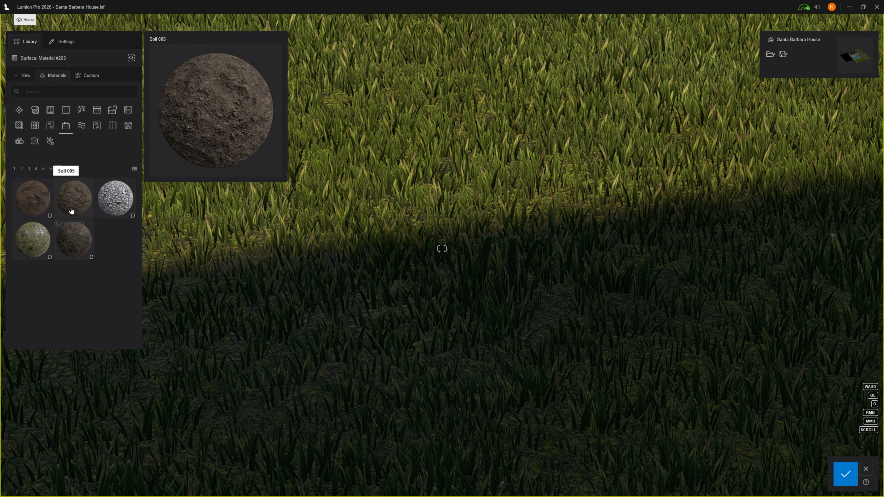
left_click(71, 210)
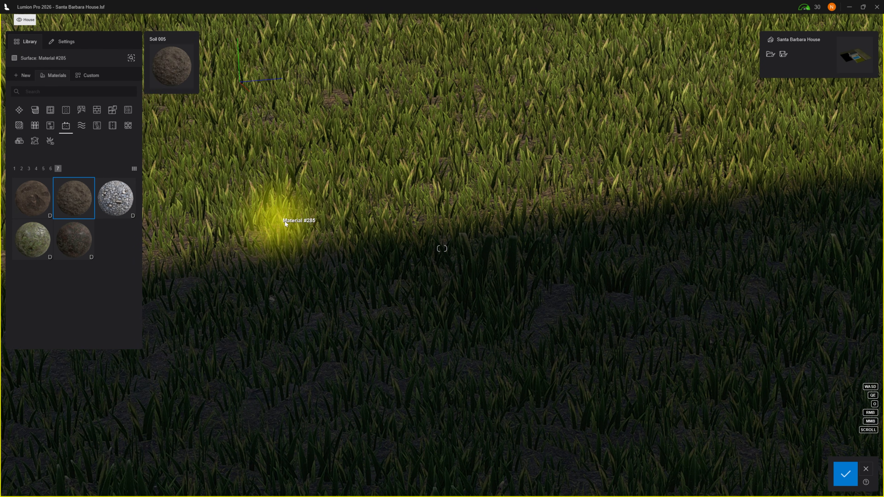
left_click(846, 472)
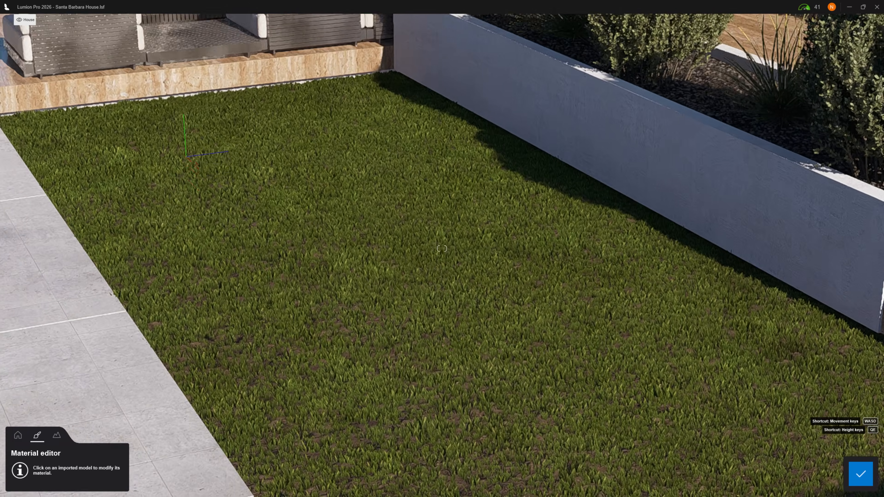
right_click_drag(442, 249, 453, 313)
key("s")
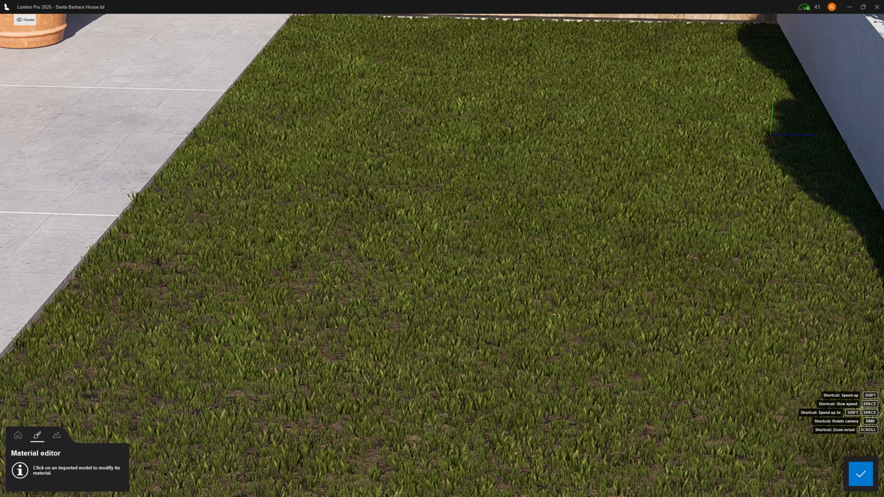
right_click_drag(443, 249, 491, 247)
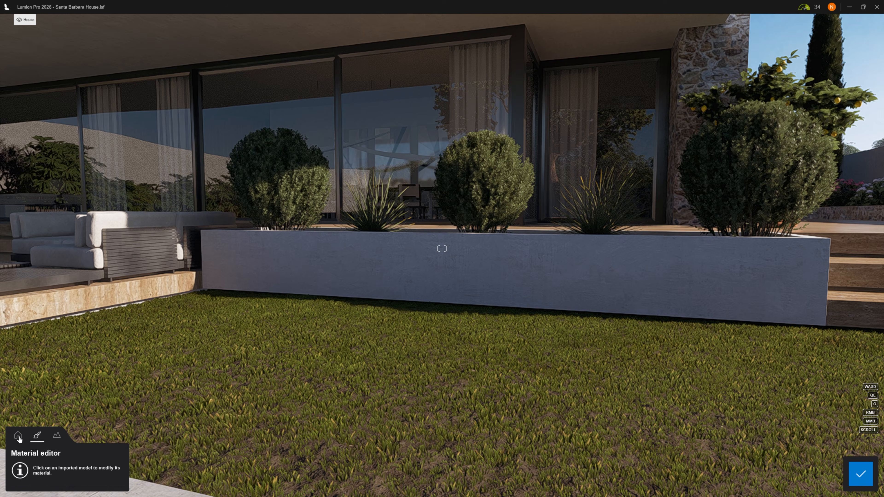
Step: Place a decal from the Paint decal collection on the concrete planter wall beside the lawn
left_click(18, 438)
left_click(79, 478)
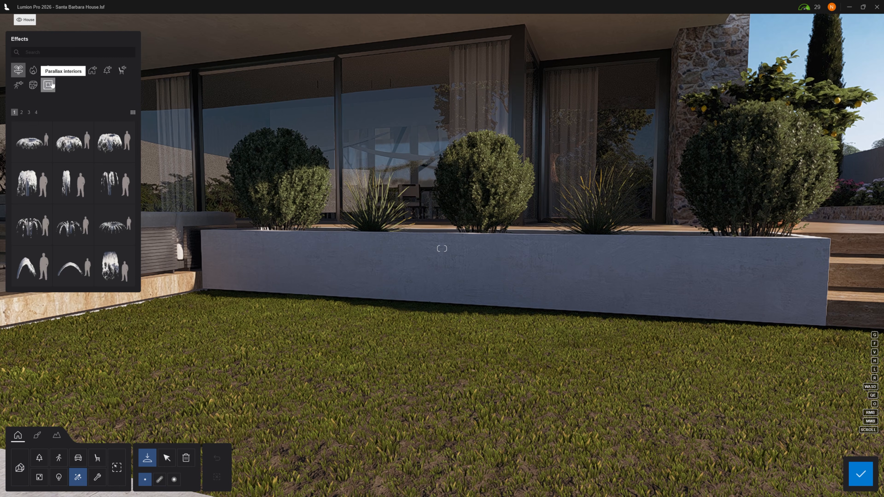
left_click(36, 85)
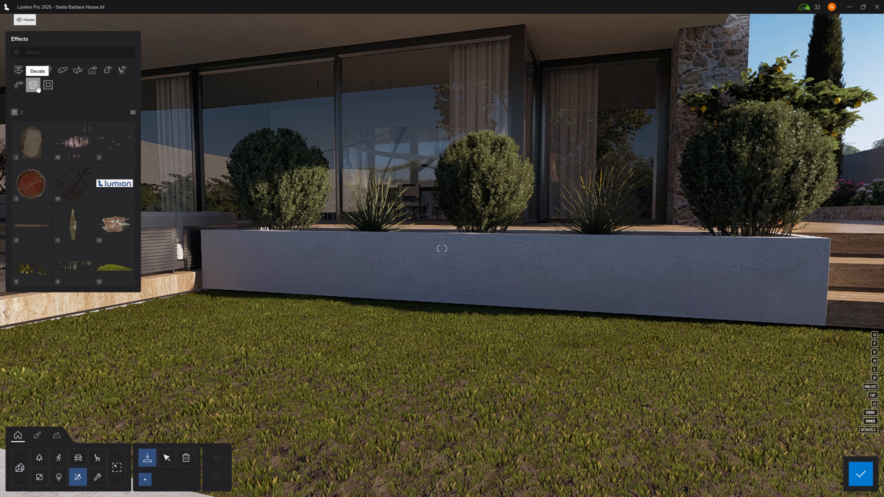
scroll(55, 143, "down", 1)
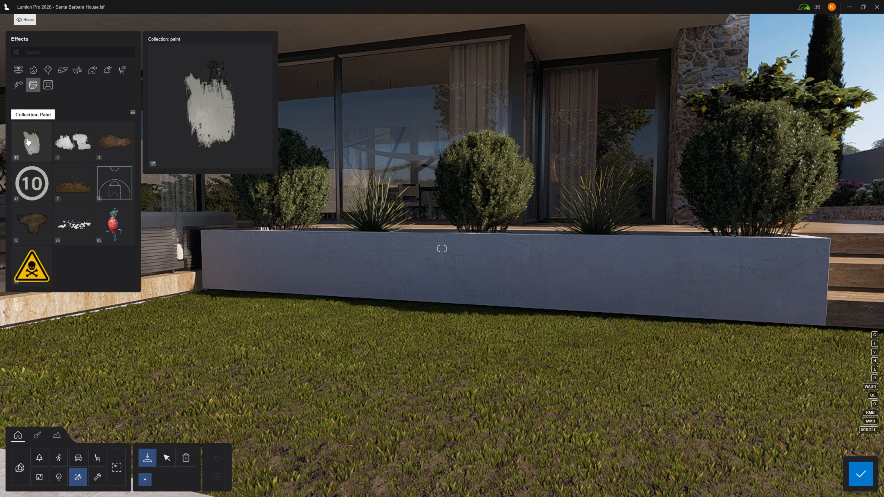
left_click(28, 141)
key("a")
key("w")
right_click_drag(174, 195, 254, 184)
key("s")
key("a")
left_click(32, 183)
left_click(279, 307)
Step: Add a Paint leakage 001 decal near the upper edge of the planter wall and switch to object selection
key("s")
key("a")
right_click_drag(313, 279, 596, 281)
key("s")
left_click(32, 266)
left_click(364, 240)
left_click(166, 459)
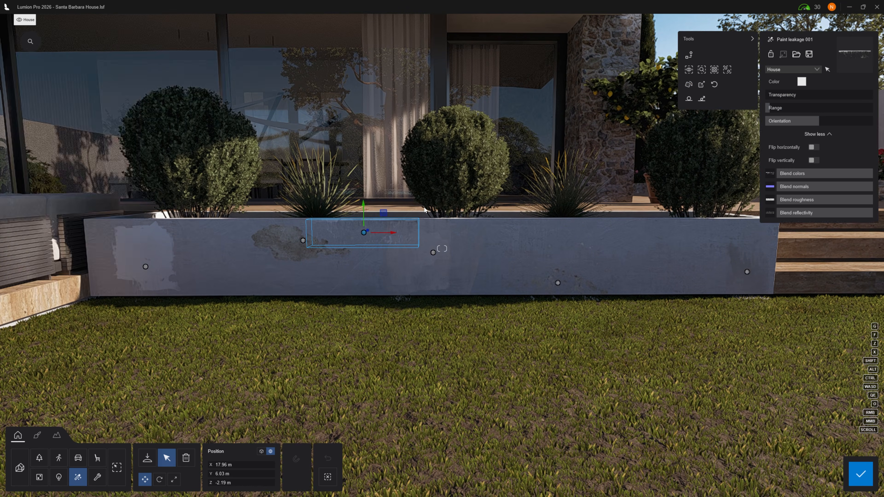
Step: Make the paint decals on the planter wall subtler by adjusting colour, reducing colour blending and raising transparency to about 70%
key("w")
key("s")
key("a")
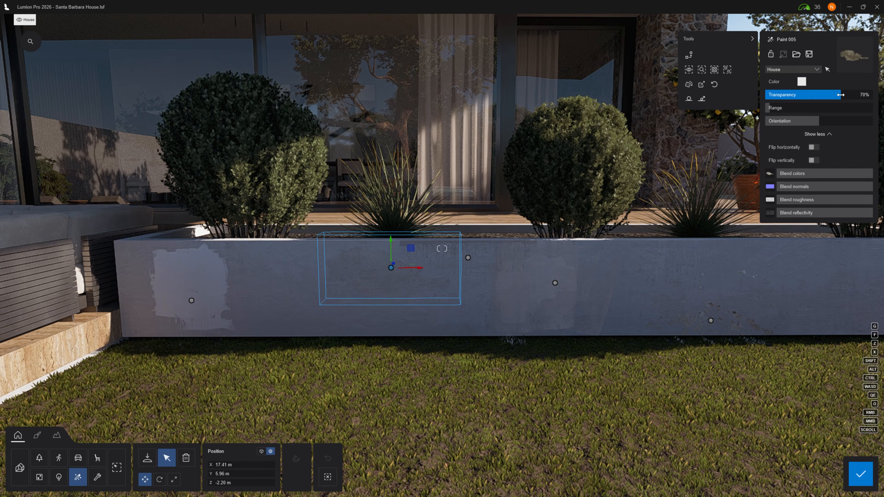
left_click(191, 300)
left_click(802, 82)
left_click(637, 119)
left_click_drag(843, 174, 812, 173)
mouse_move(771, 95)
left_mouse_down()
mouse_move(811, 95)
mouse_move(837, 121)
left_mouse_up()
Step: Reposition a decal further along the planter wall and lower the colour blending of another decal there
key("d")
left_click(174, 480)
left_click(145, 479)
left_click_drag(329, 284, 643, 288)
left_click(445, 327)
left_click_drag(818, 174, 710, 196)
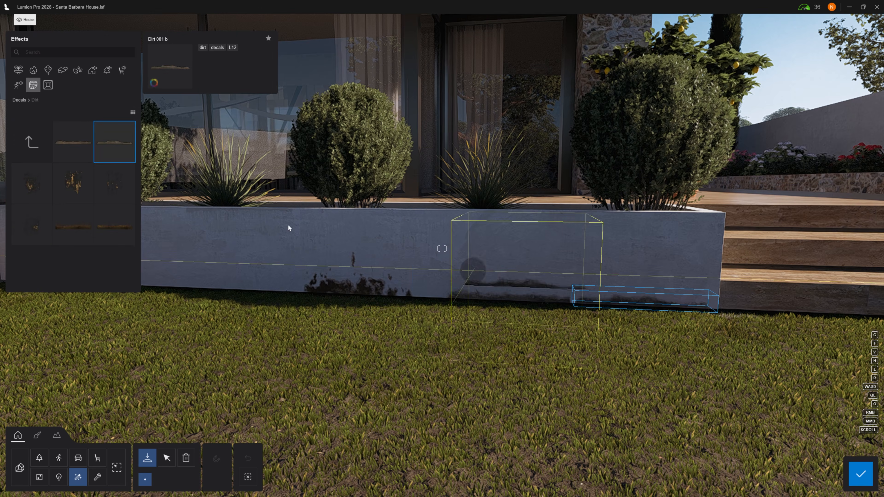
Step: Place the Dirt 001 b decal near the planter wall's base and reduce the colour blending of the Rust 001 decal
key("a")
left_click(115, 142)
left_click(468, 276)
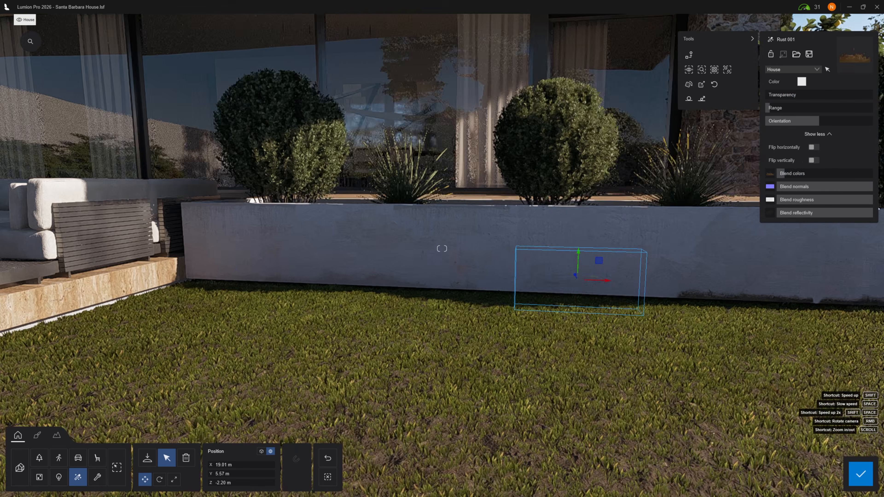
left_click_drag(808, 173, 800, 174)
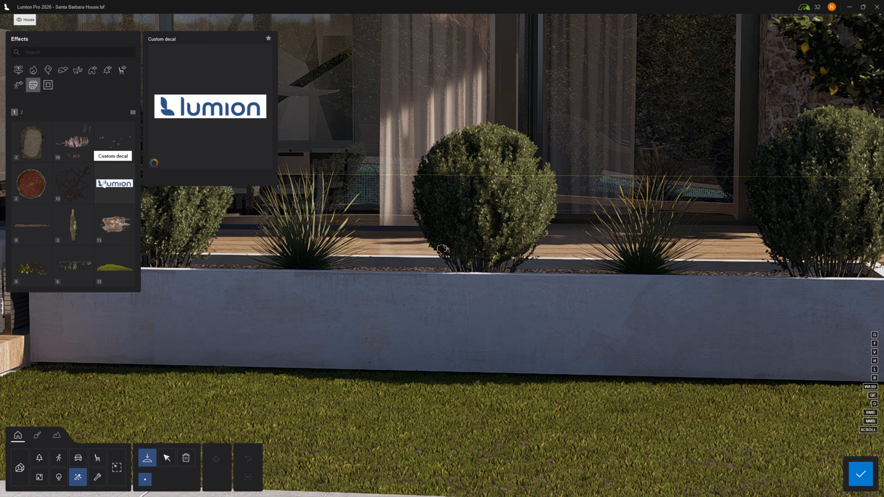
Step: Place a custom decal in the middle of the planter wall
left_click(121, 188)
left_click(470, 318)
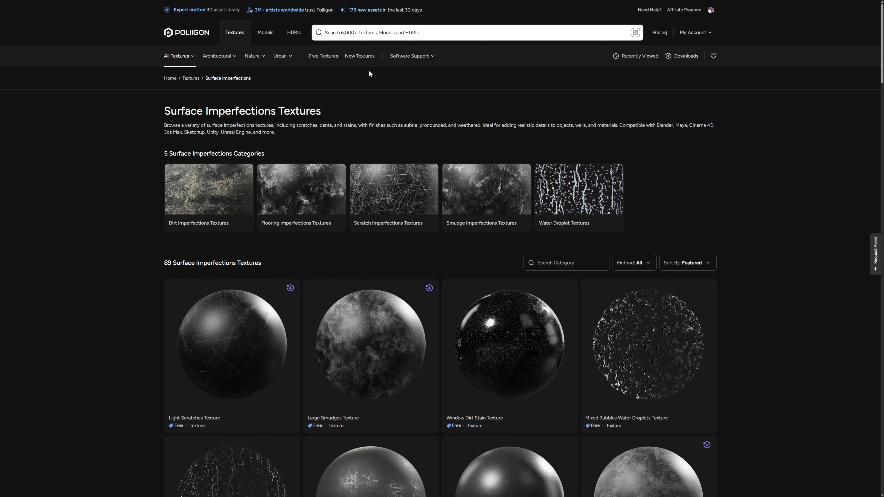
Step: Switch to the Poliigon website and browse the Dirt Imperfections textures for decal maps
left_click(223, 192)
scroll(457, 230, "down", 8)
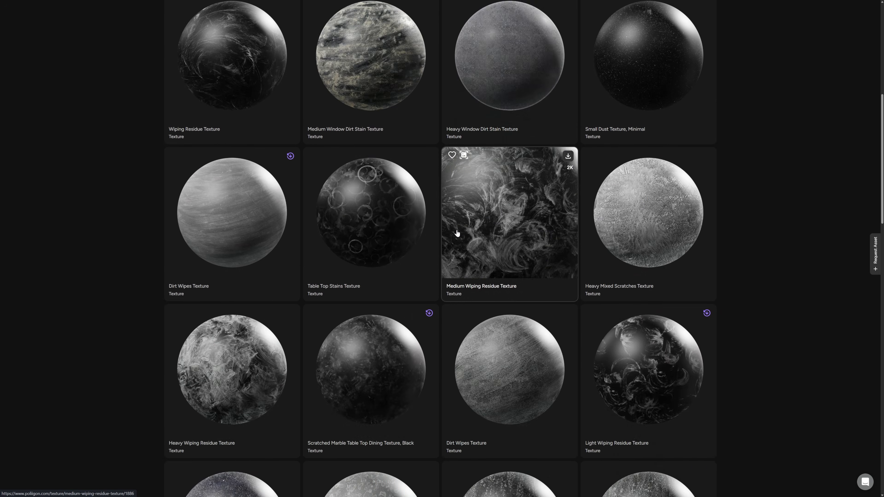
scroll(458, 233, "down", 15)
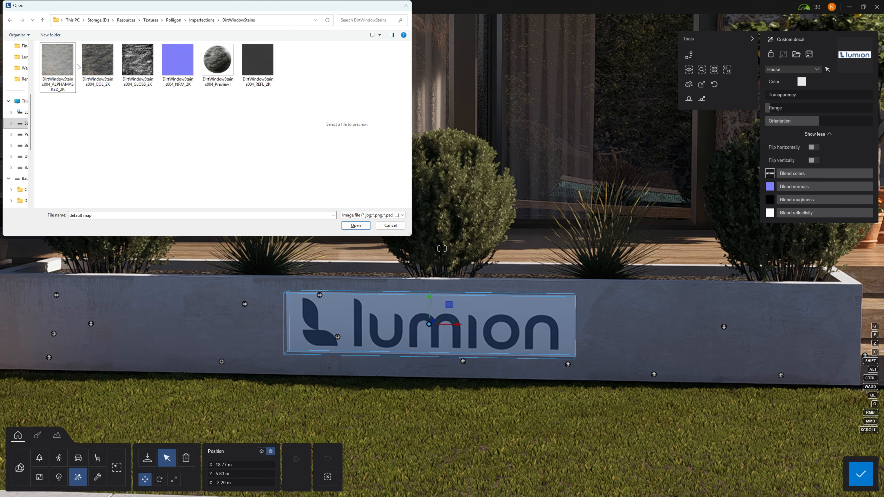
Step: In Lumion, load the DirtWindowStains004 COL, NRM, GLOSS and REFL images as the custom decal's colour, normal, roughness and reflectivity maps
double_click(95, 67)
key("w")
left_click(770, 186)
double_click(178, 65)
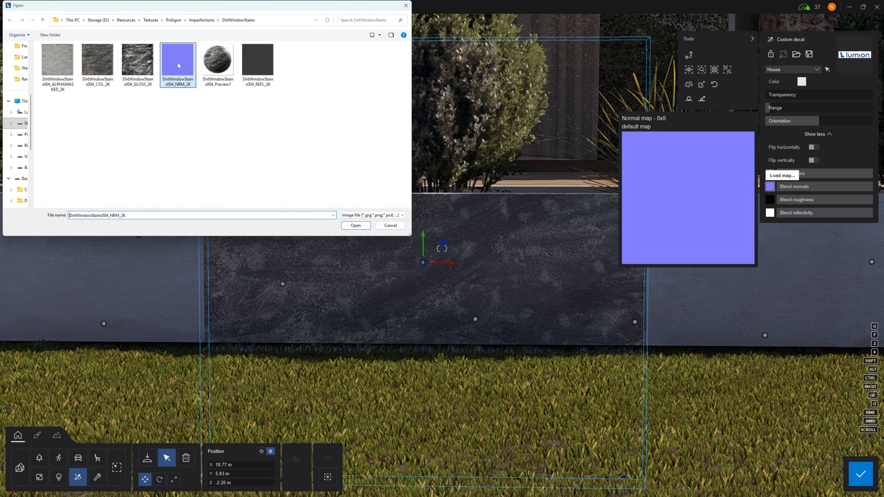
left_click(770, 200)
double_click(138, 66)
left_click(770, 213)
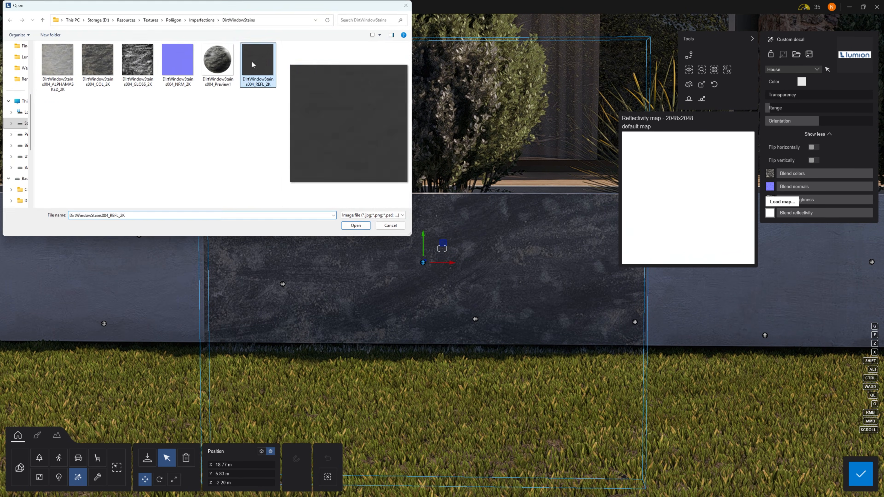
double_click(257, 66)
Step: Shift the custom dirt decal slightly down the wall and reduce its colour blending for a subtle stain, comparing against full strength
key("w")
key("s")
left_click_drag(859, 175, 807, 183)
mouse_move(417, 264)
left_mouse_down()
mouse_move(775, 268)
mouse_move(679, 294)
mouse_move(418, 275)
left_mouse_up()
key("d")
key("a")
left_click_drag(807, 174, 873, 176)
mouse_move(819, 121)
left_mouse_down()
mouse_move(833, 119)
mouse_move(819, 121)
left_mouse_up()
left_click_drag(873, 174, 811, 174)
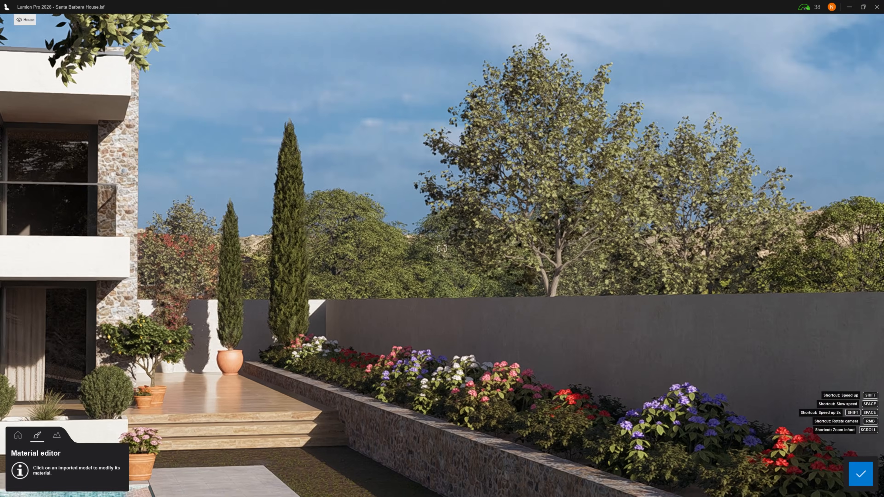
Step: Replace the small plant among the background trees outside the garden wall with Japanese Maple Autumn 001
key("w")
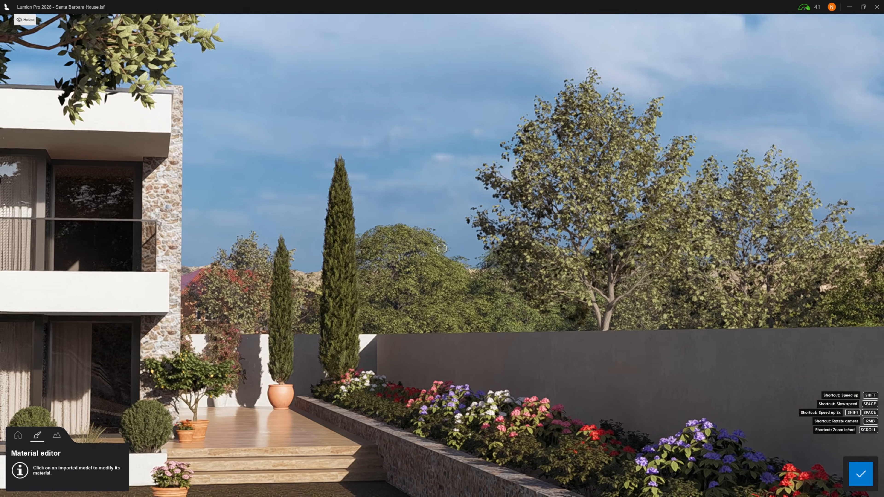
right_click_drag(442, 249, 283, 300)
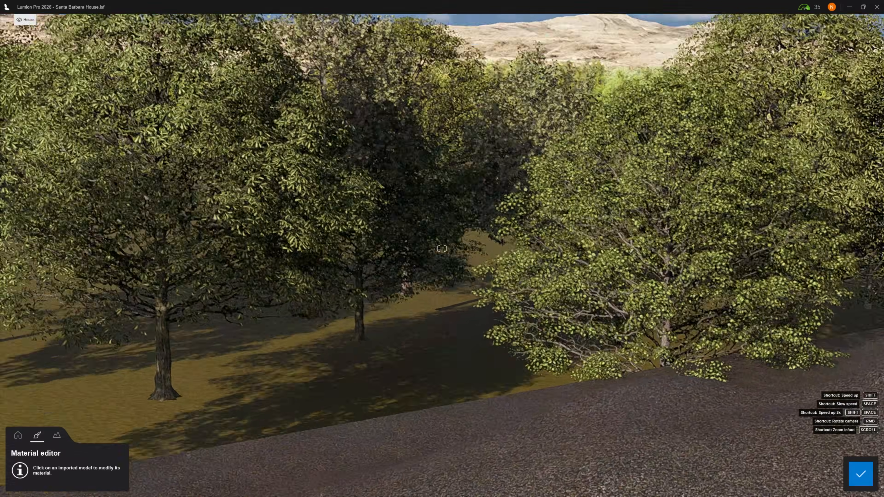
right_click_drag(442, 248, 331, 265)
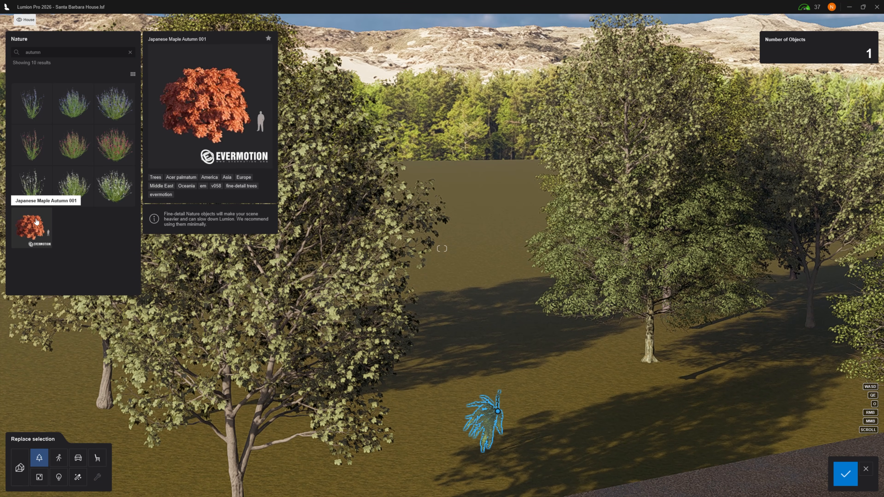
left_click(38, 222)
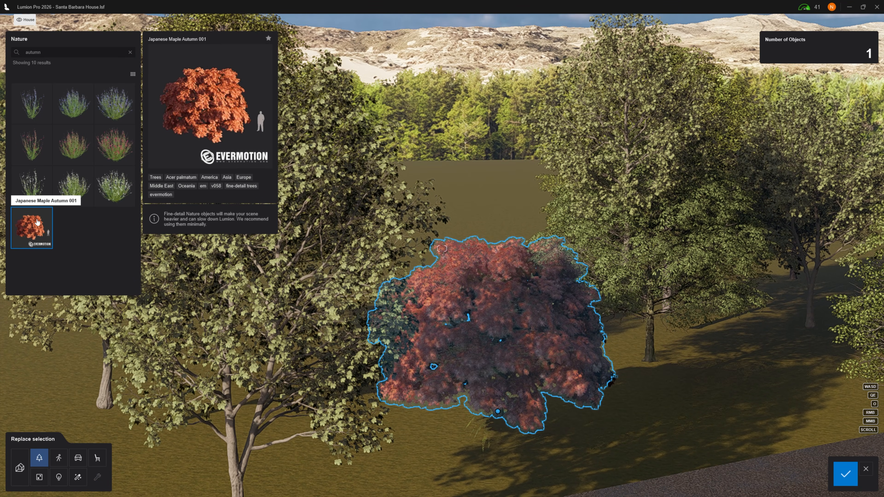
right_click_drag(429, 302, 436, 346)
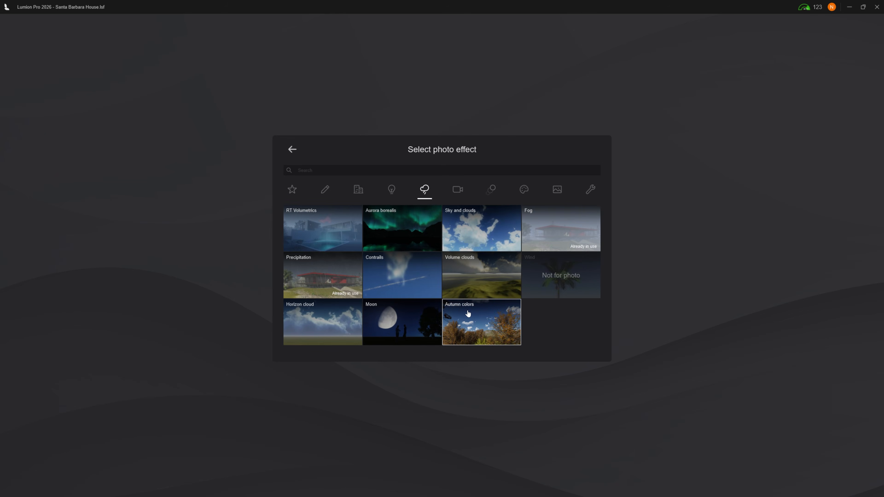
Step: Add the Autumn colors effect to the pool photo
left_click(468, 274)
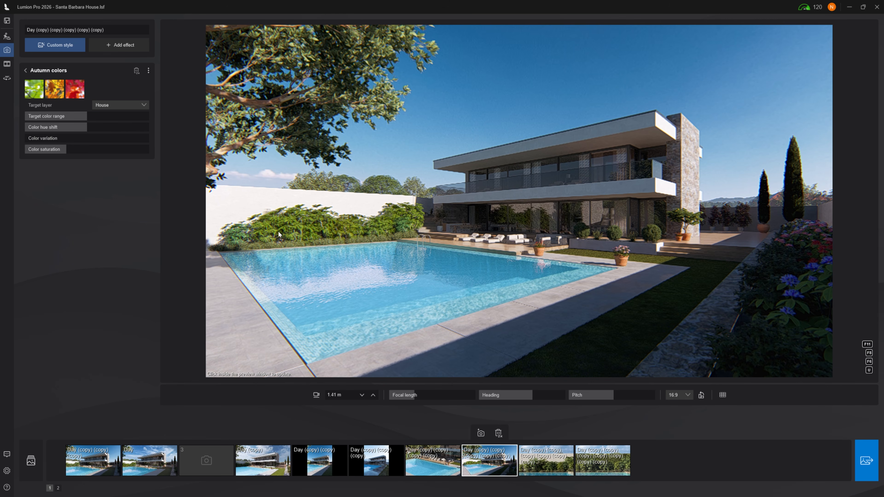